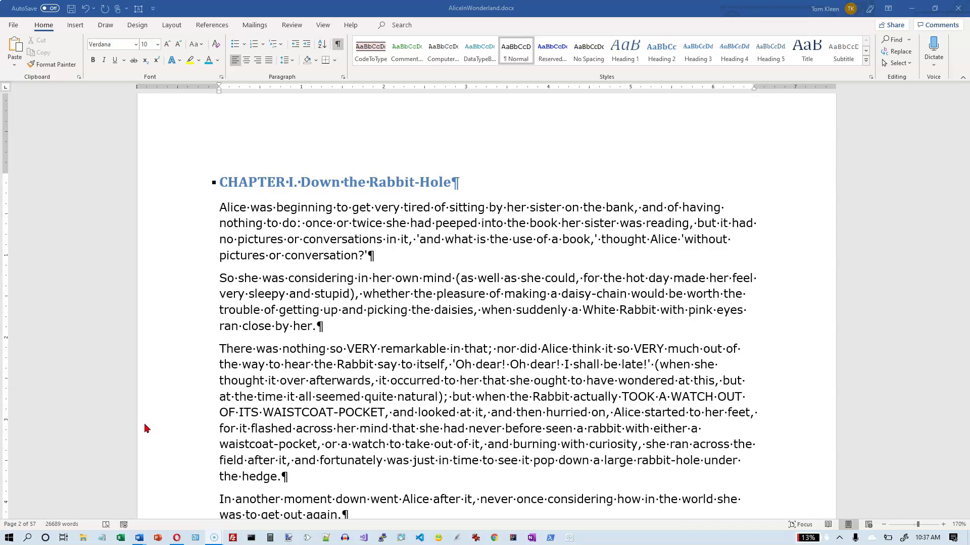
Place the insertion point just before "but when the Rabbit" in the "There was nothing" paragraph.
{"action": "left_click", "coordinate": [147, 427]}
{"action": "left_click", "coordinate": [153, 428]}
{"action": "left_click", "coordinate": [455, 397]}
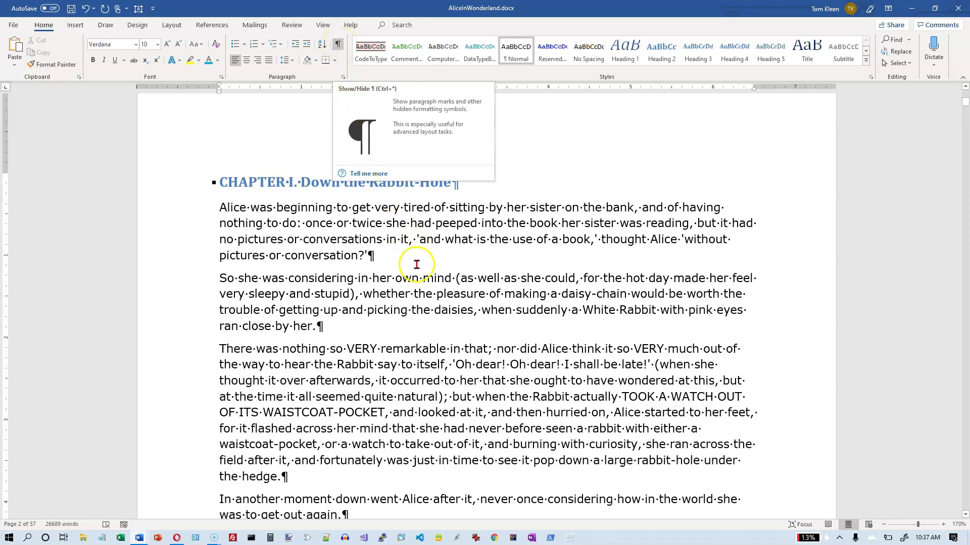
{"action": "left_click", "coordinate": [397, 284]}
{"action": "scroll", "coordinate": [392, 283], "scroll_direction": "down", "scroll_amount": 3}
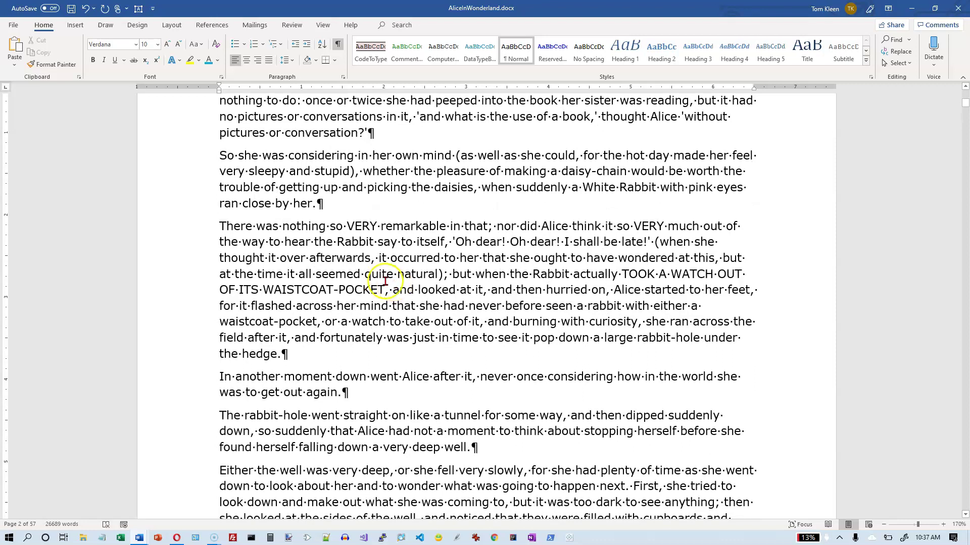
{"action": "double_click", "coordinate": [196, 240]}
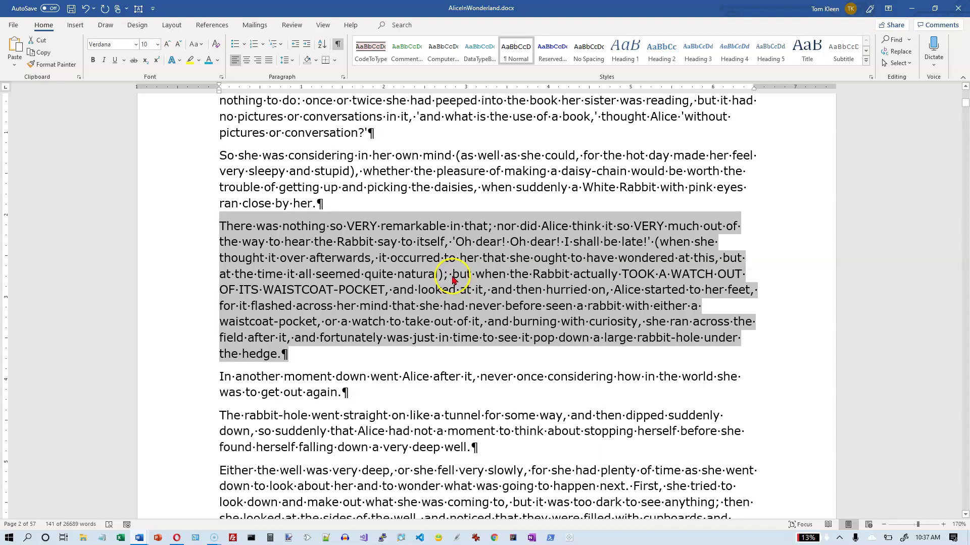
{"action": "left_click", "coordinate": [453, 275]}
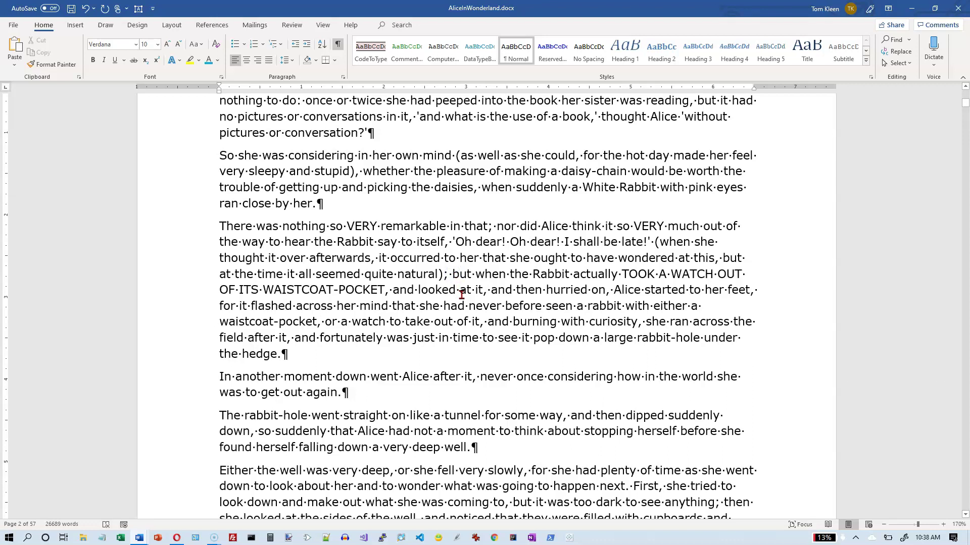
Insert a Text Wrapping break from Layout > Breaks before "but".
{"action": "left_click", "coordinate": [183, 32]}
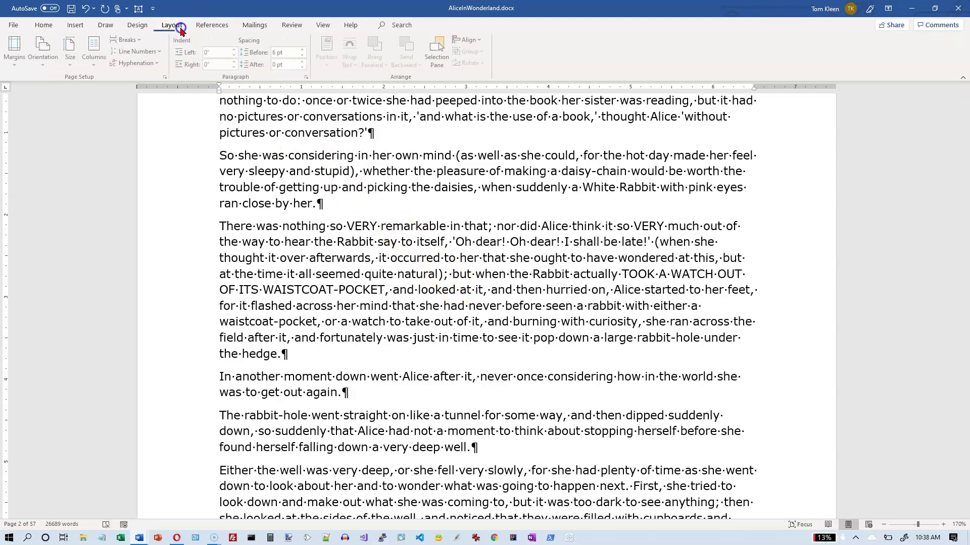
{"action": "left_click", "coordinate": [132, 40]}
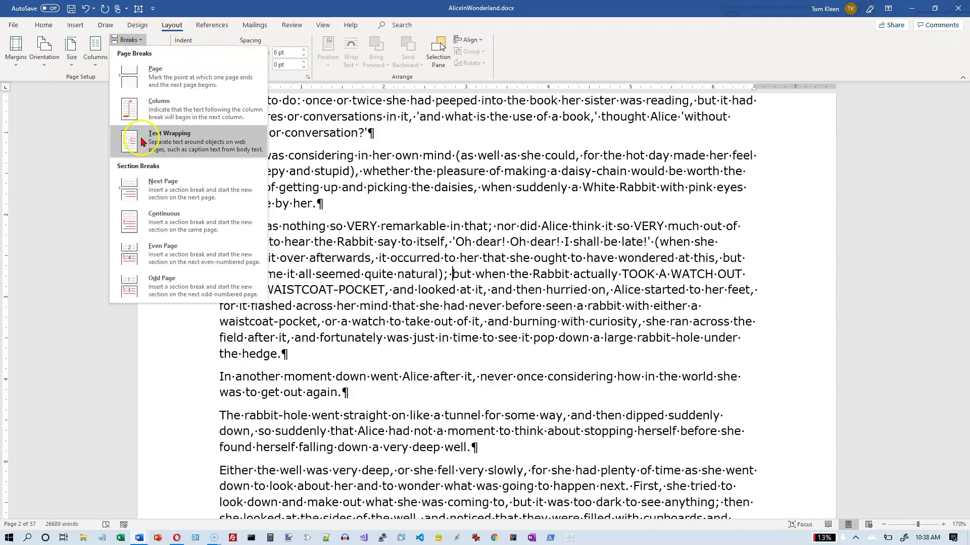
{"action": "left_click", "coordinate": [142, 143]}
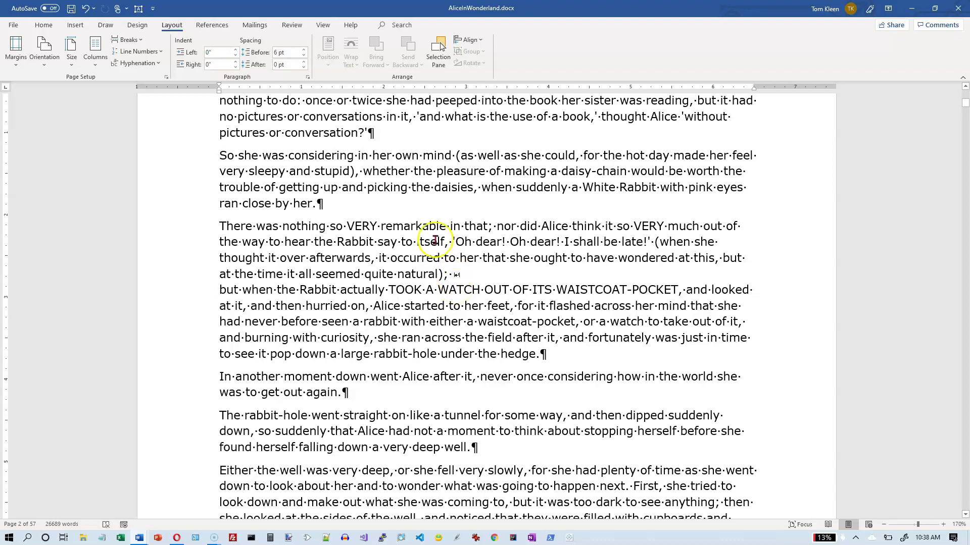
{"action": "left_click", "coordinate": [46, 25]}
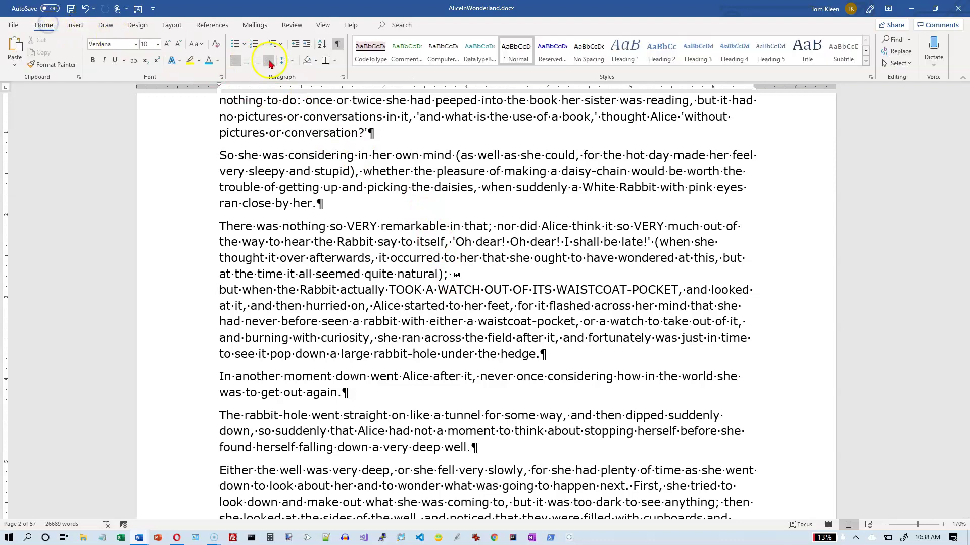
{"action": "left_click", "coordinate": [338, 45]}
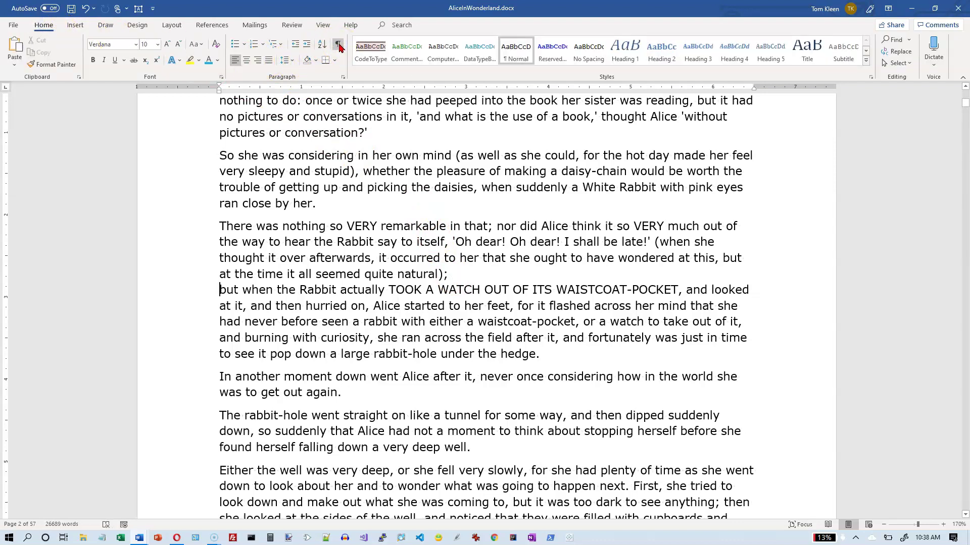
{"action": "left_click", "coordinate": [468, 279]}
{"action": "left_click", "coordinate": [338, 44]}
Delete the text wrapping break right after "natural);" in the "There was nothing" paragraph.
{"action": "double_click", "coordinate": [173, 264]}
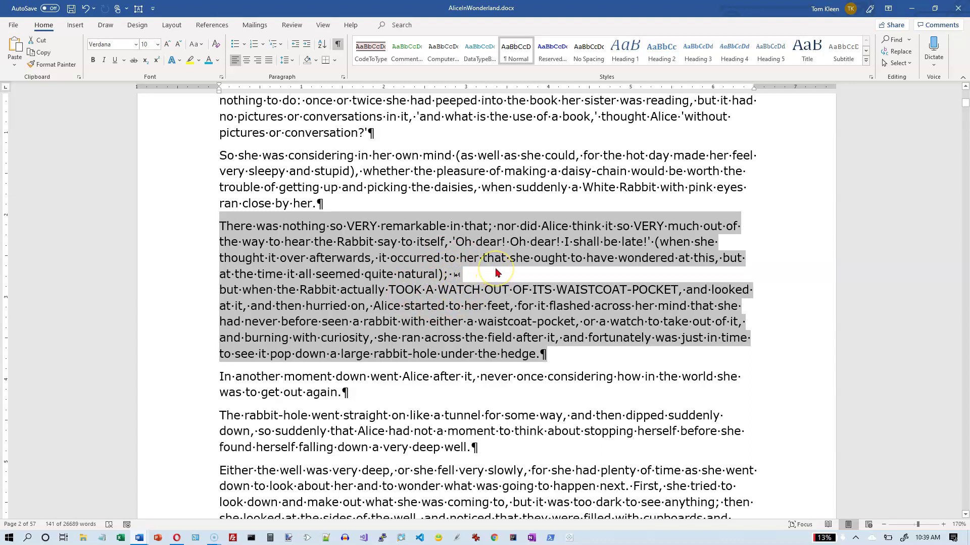
{"action": "left_click", "coordinate": [463, 281]}
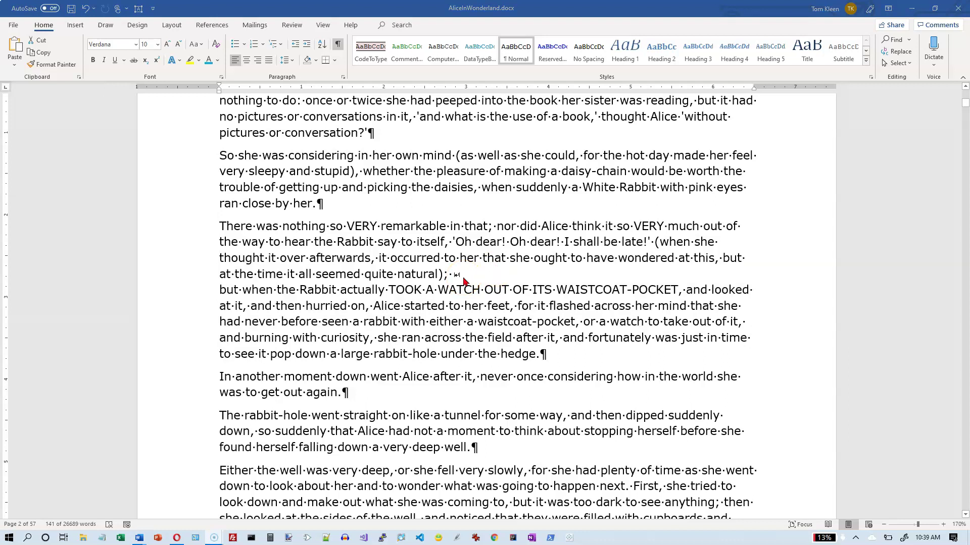
{"action": "left_click", "coordinate": [454, 279]}
{"action": "triple_click", "coordinate": [454, 279]}
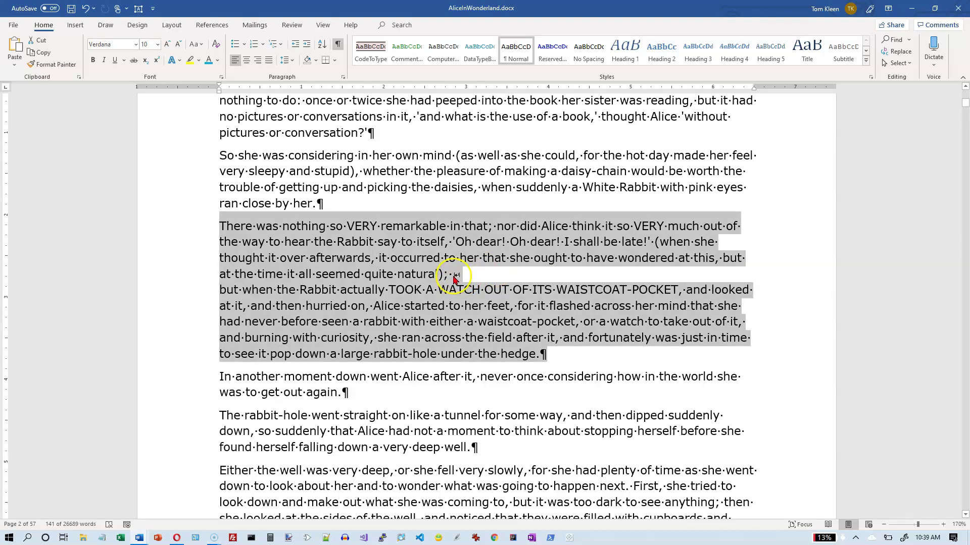
{"action": "left_click", "coordinate": [454, 280]}
{"action": "left_click", "coordinate": [484, 271]}
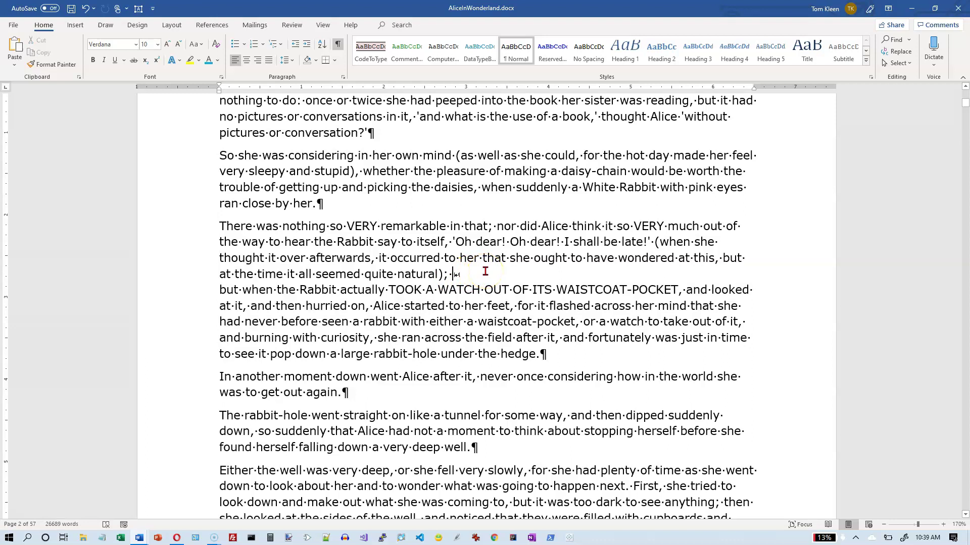
{"action": "key", "text": "Delete"}
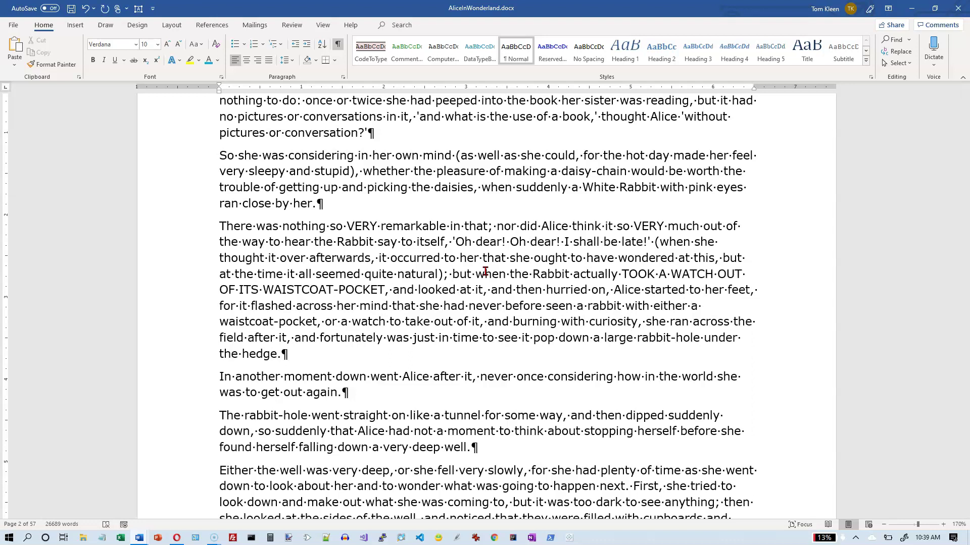
Insert a Shift+Enter manual line break so "but when the Rabbit" starts a new line.
{"action": "key", "text": "shift+Return"}
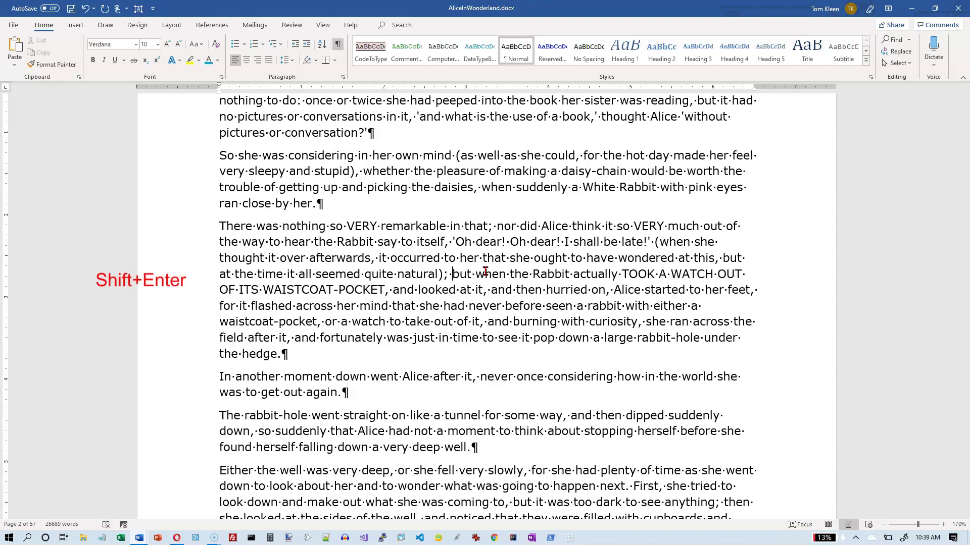
{"action": "key", "text": "shift+Return"}
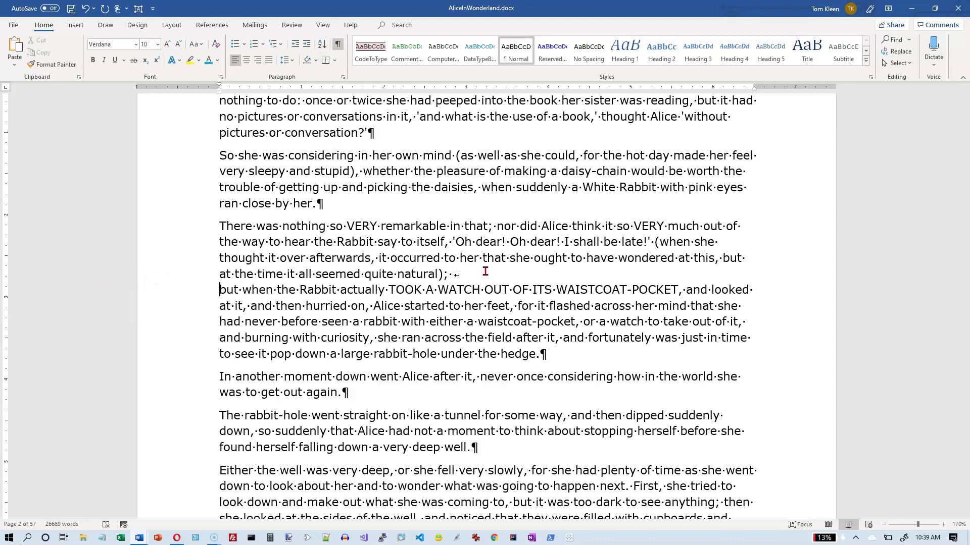
{"action": "left_click", "coordinate": [454, 276]}
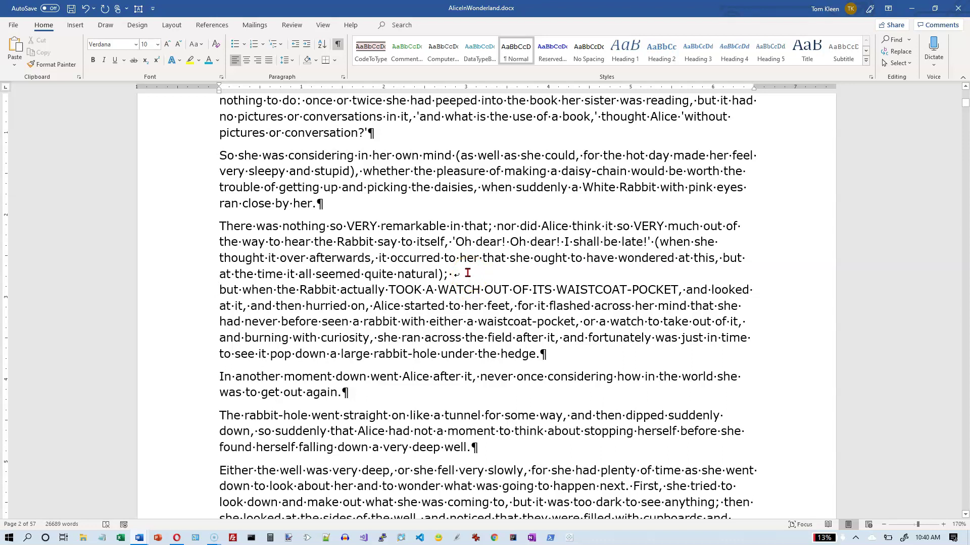
Delete the manual line break so the Rabbit sentence rejoins, then create blank Document3.
{"action": "scroll", "coordinate": [470, 276], "scroll_direction": "up", "scroll_amount": 1}
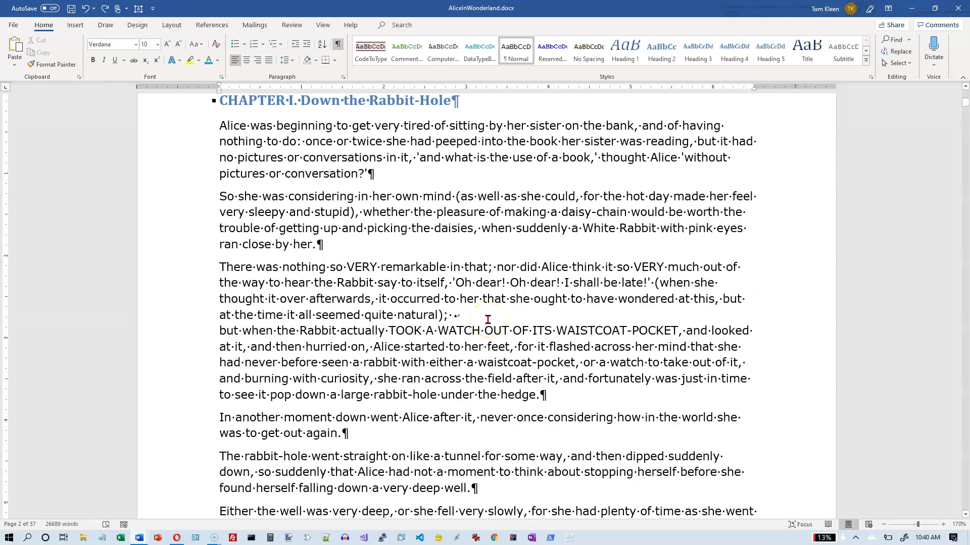
{"action": "key", "text": "Delete"}
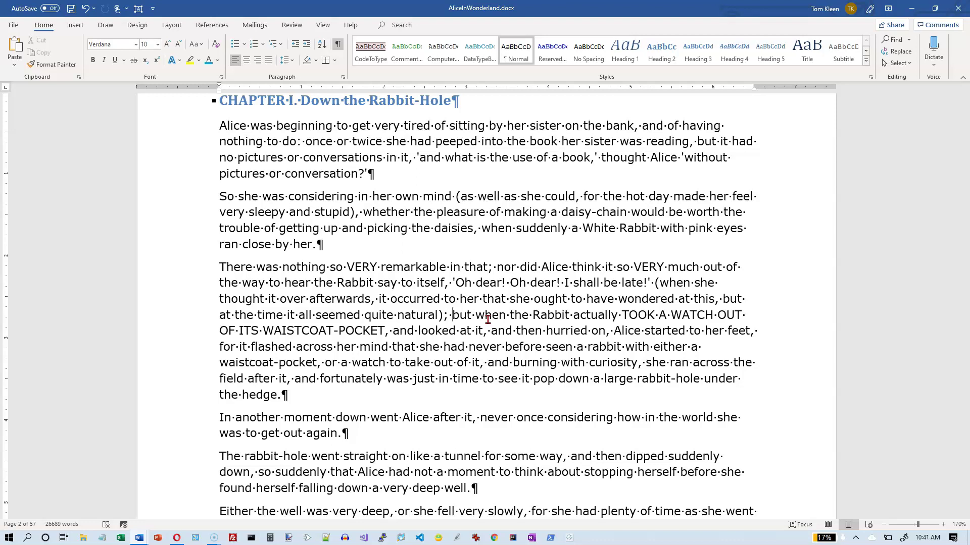
{"action": "key", "text": "ctrl+n"}
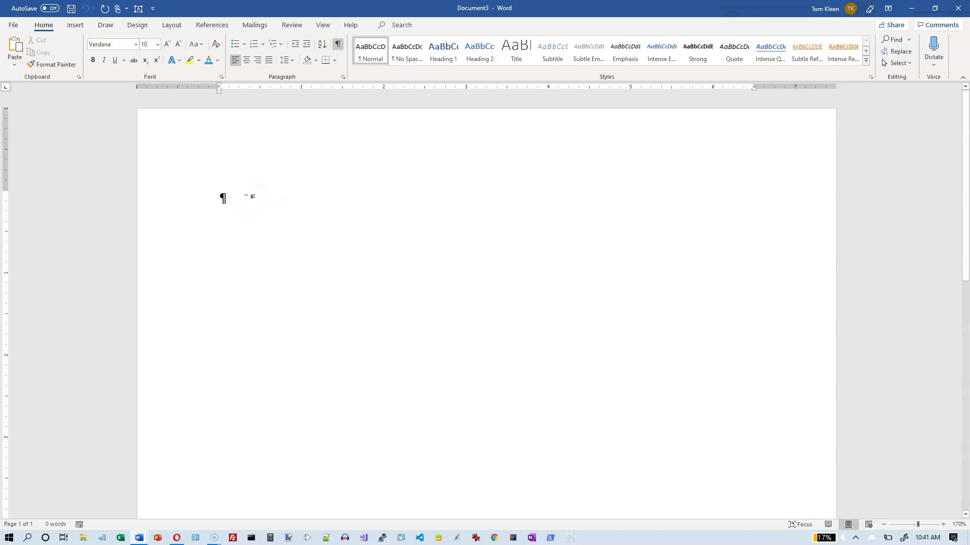
Type a four-item "jkl" placeholder bulleted list via "* " AutoFormat, ending inside bullet two.
{"action": "type", "text": "* jkljk"}
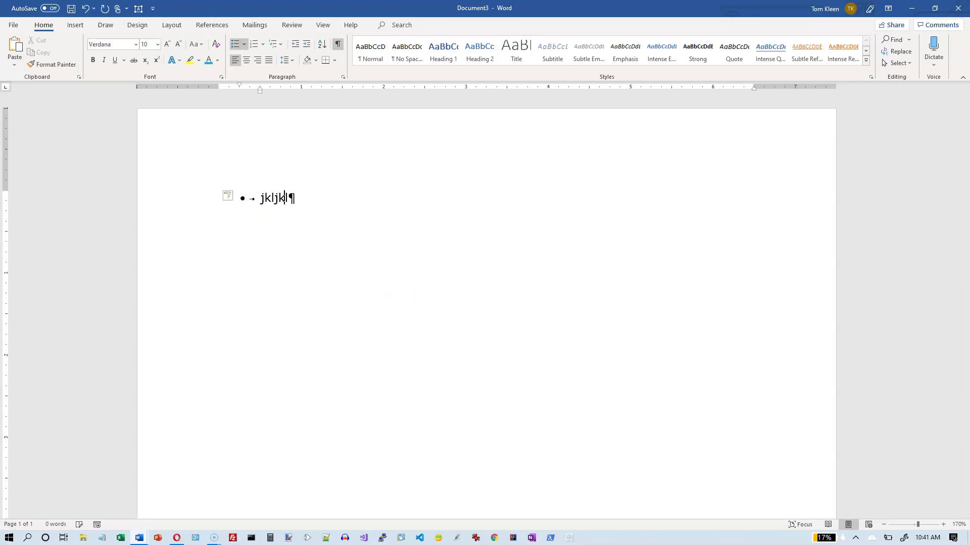
{"action": "type", "text": "ljklj;;l"}
{"action": "key", "text": "Return"}
{"action": "type", "text": "kl;jkl"}
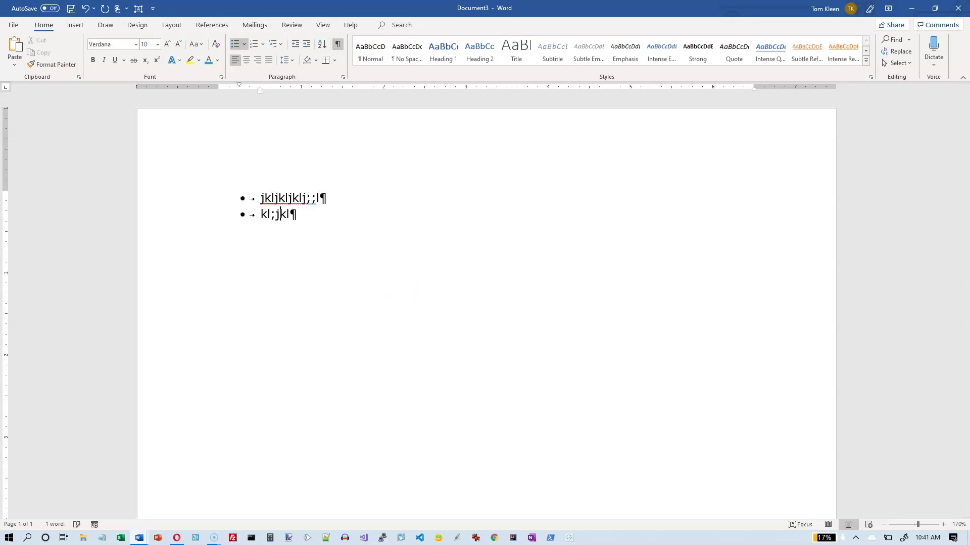
{"action": "type", "text": "jkl;jkl;kj;l"}
{"action": "key", "text": "Return"}
{"action": "type", "text": "jk;jk;lj;lkjk;"}
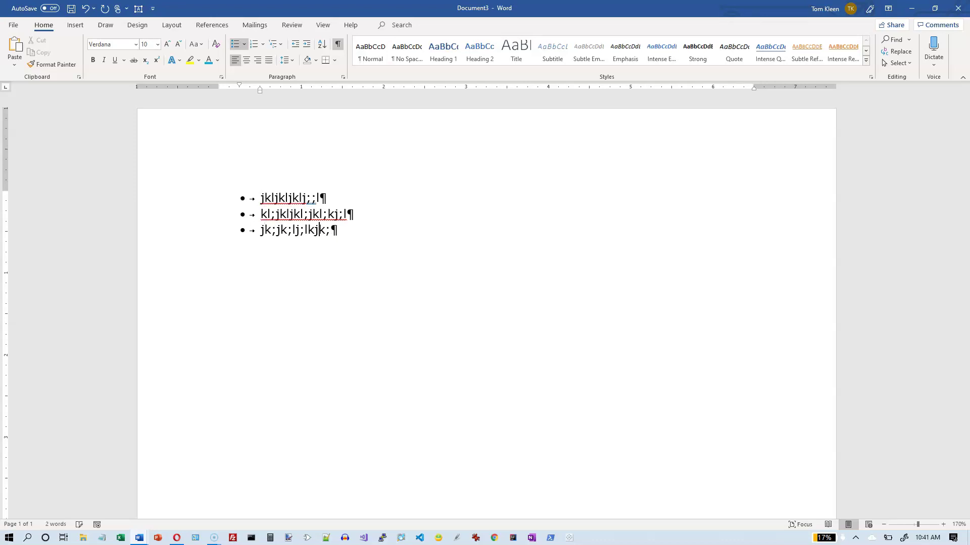
{"action": "type", "text": "lkj;l"}
{"action": "key", "text": "Return"}
{"action": "type", "text": "jkjk;lj;j;klj;jk;ljk"}
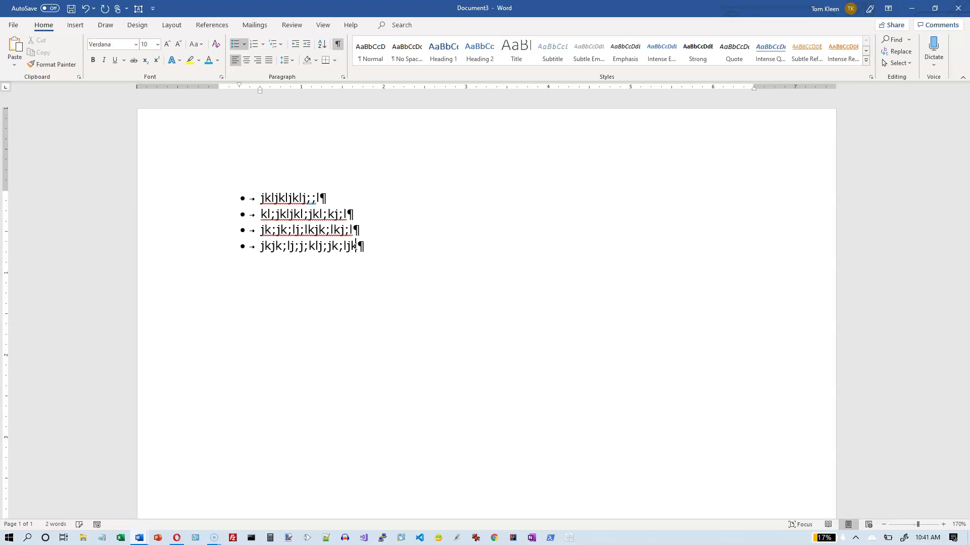
{"action": "type", "text": "jkkj"}
{"action": "left_click", "coordinate": [308, 216]}
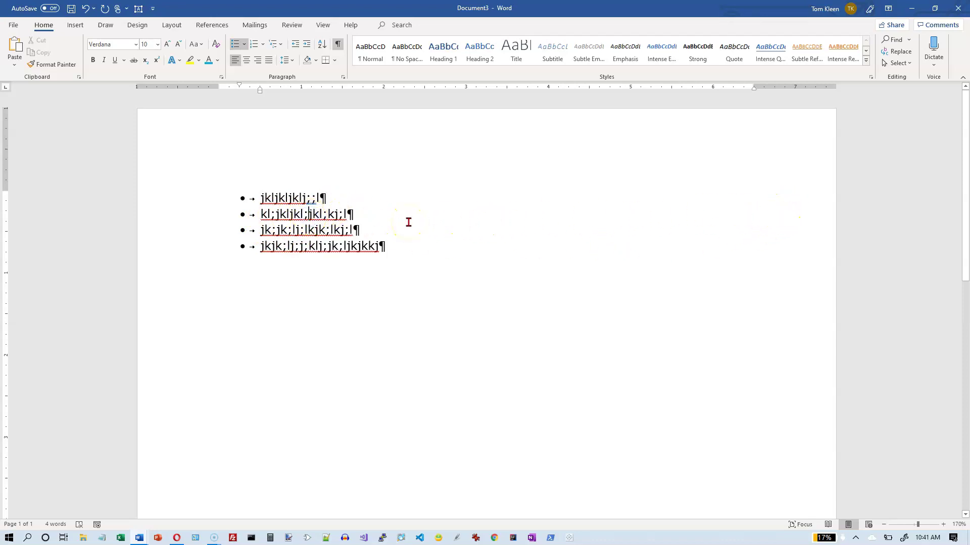
Break bullet two after "kl;jkljkl;" so "jkl;kj;l" continues unbulleted, then show Layout commands.
{"action": "key", "text": "shift+Return"}
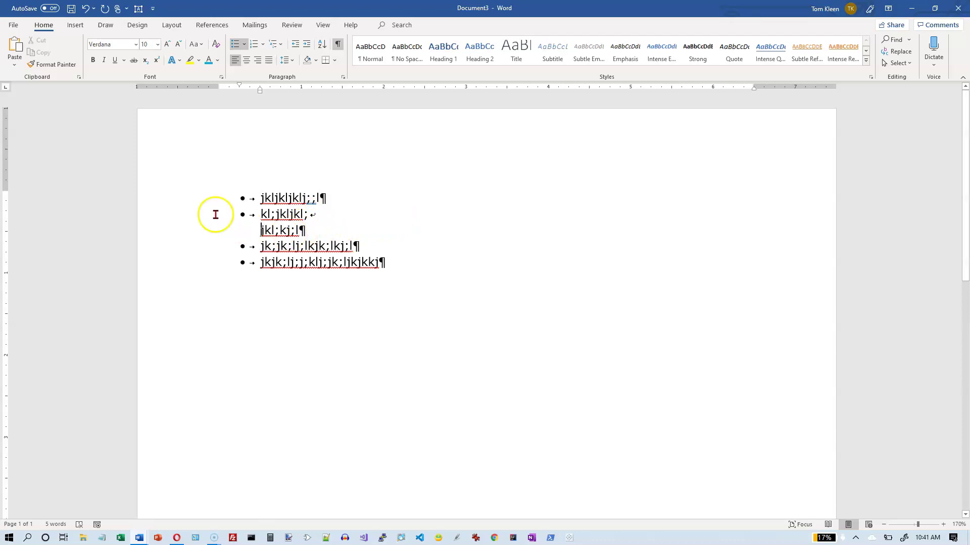
{"action": "left_click", "coordinate": [202, 199]}
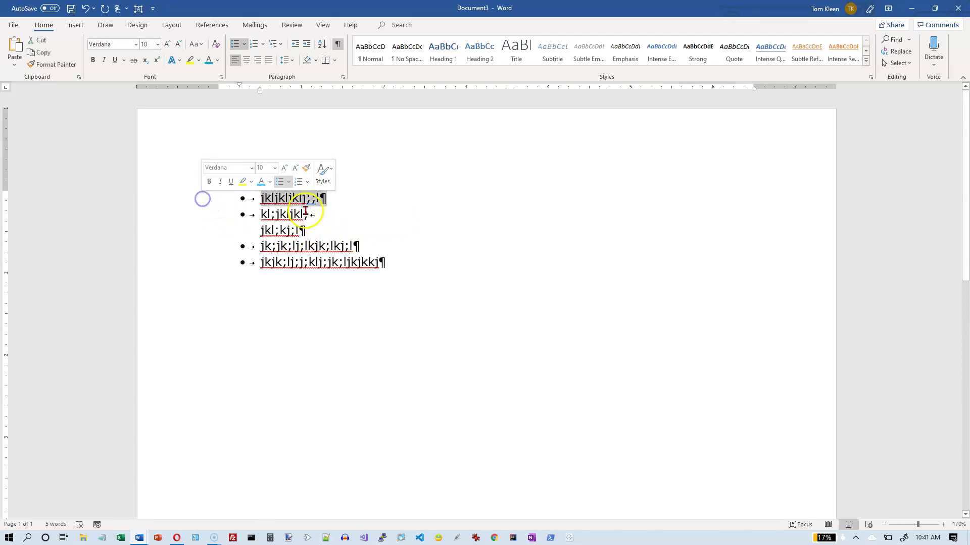
{"action": "left_click", "coordinate": [328, 199]}
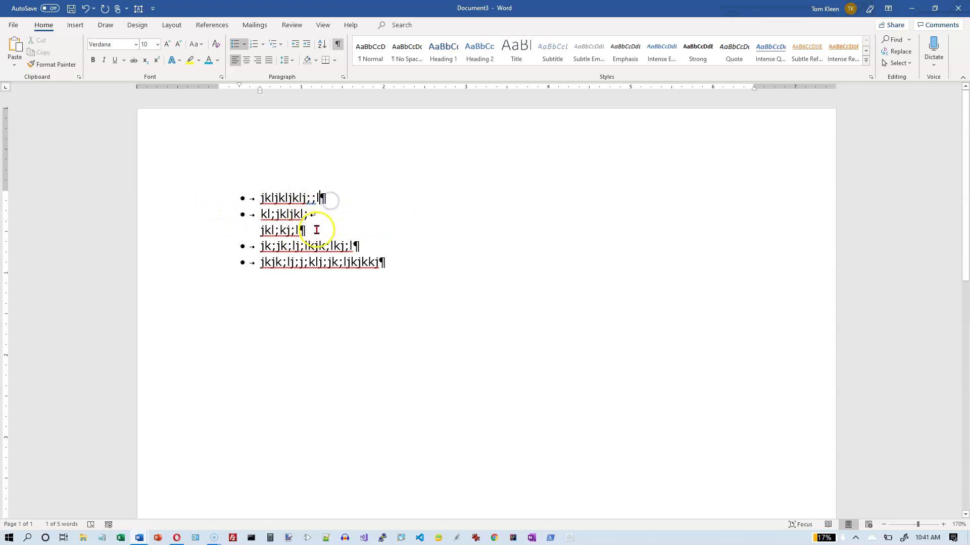
{"action": "left_click", "coordinate": [317, 230]}
{"action": "left_click", "coordinate": [388, 263]}
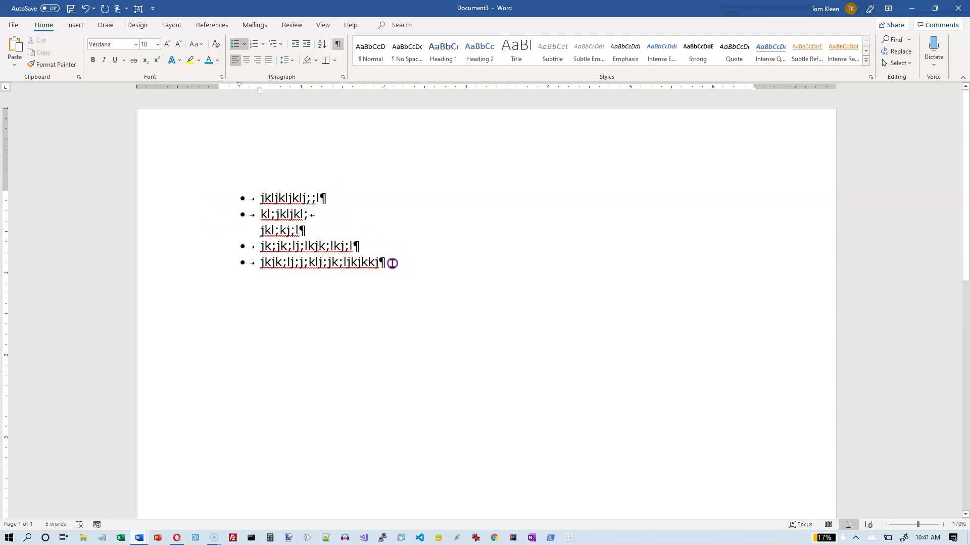
{"action": "left_click", "coordinate": [315, 214]}
{"action": "left_click", "coordinate": [310, 231]}
{"action": "left_click", "coordinate": [311, 216]}
{"action": "left_click", "coordinate": [175, 26]}
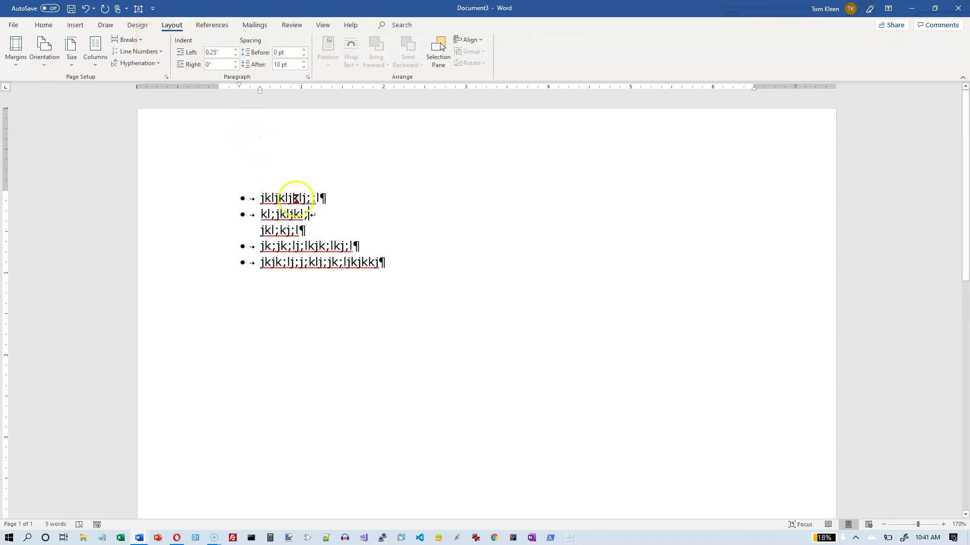